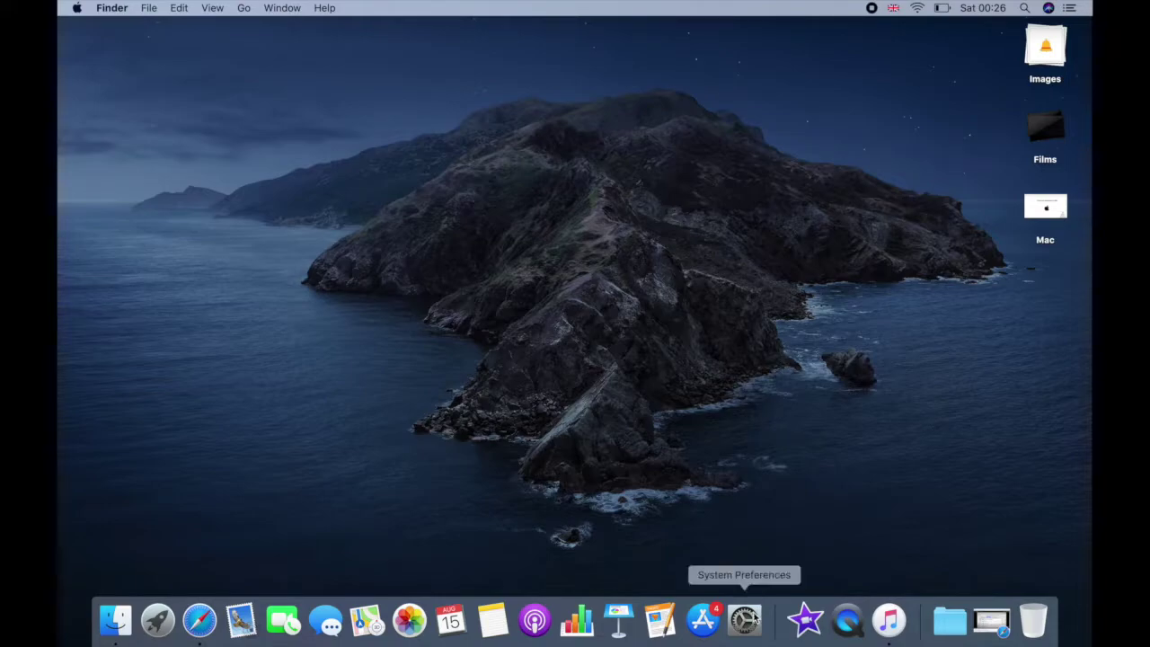
# - Find System Preferences with Spotlight and open the iCloud Drive options in the Apple ID settings
pyautogui.click(1024, 9)
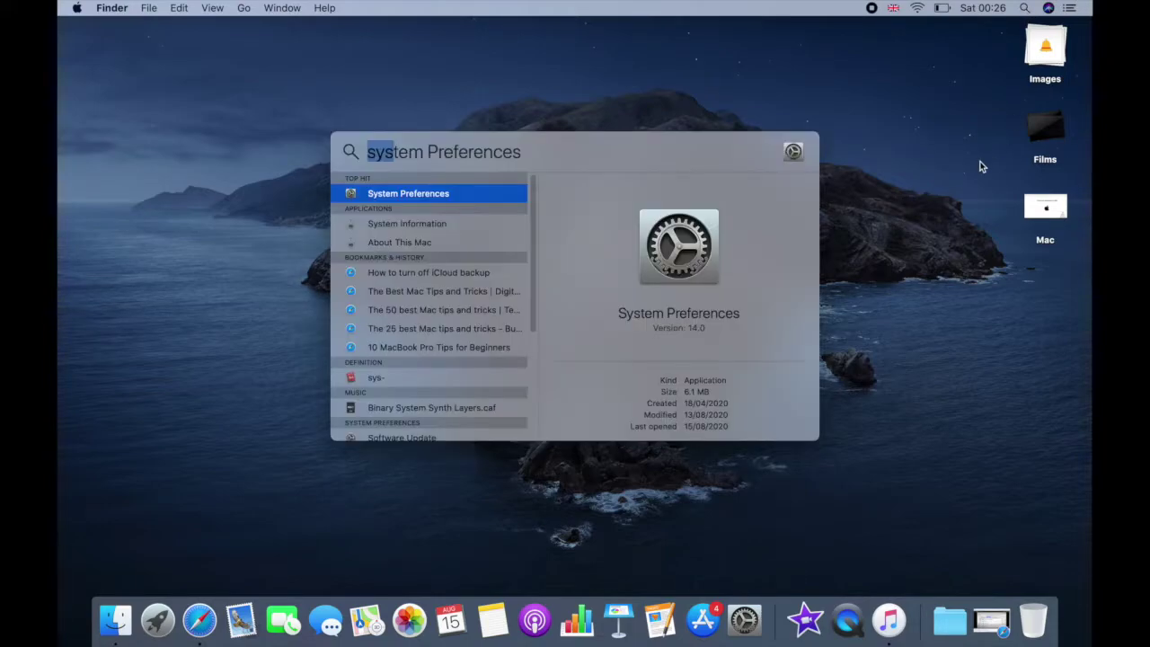
pyautogui.write('sys')
pyautogui.press('Return')
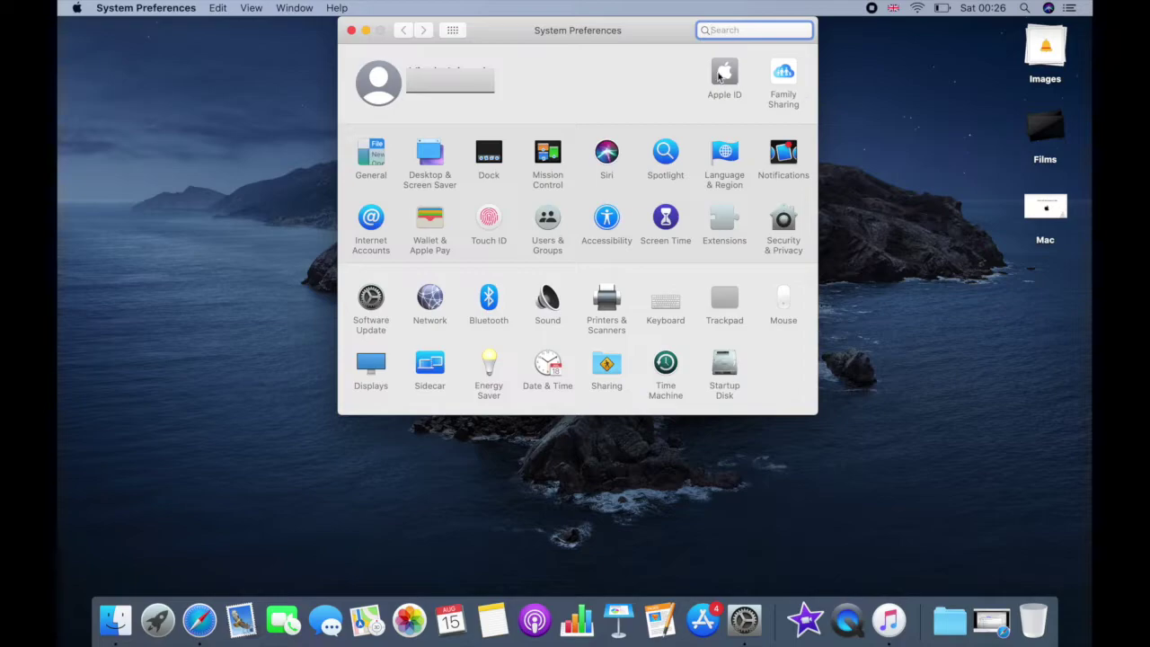
pyautogui.click(724, 76)
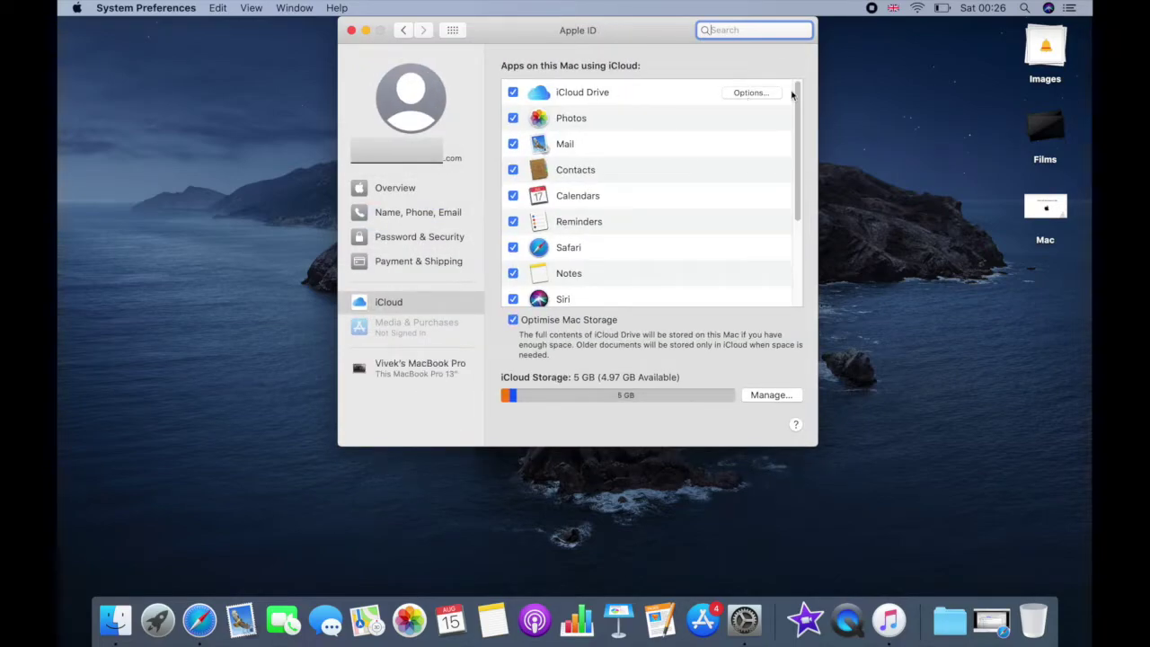
pyautogui.click(751, 93)
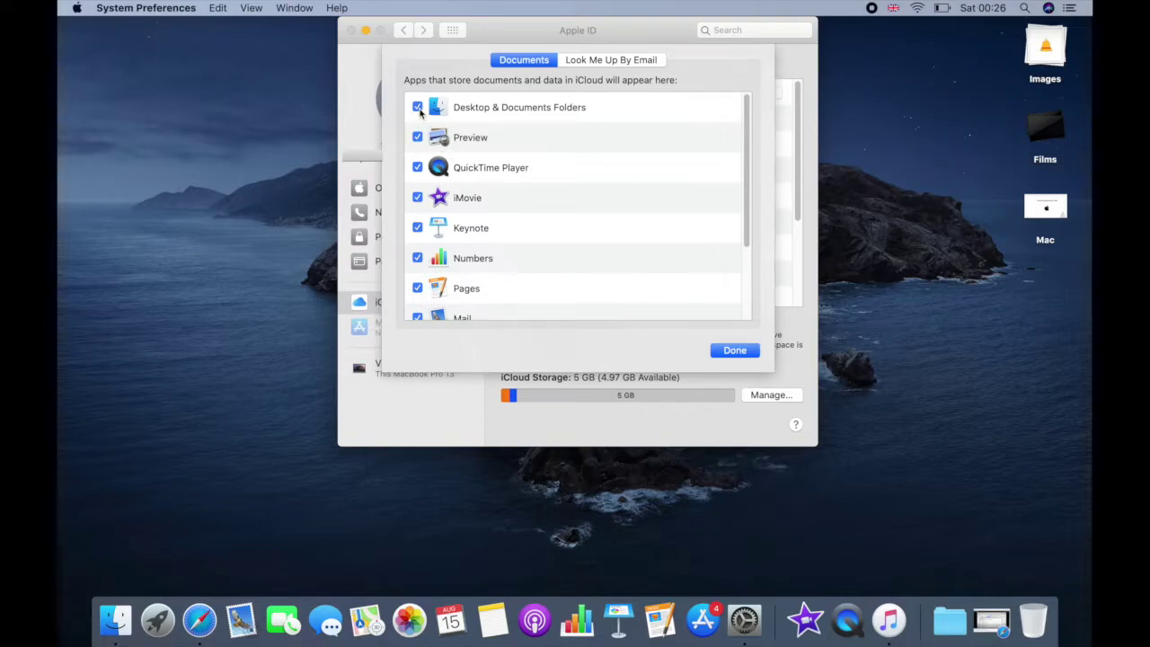
# - Turn off iCloud Drive syncing for the Desktop & Documents Folders, and close the resulting iCloud Drive window
pyautogui.click(417, 108)
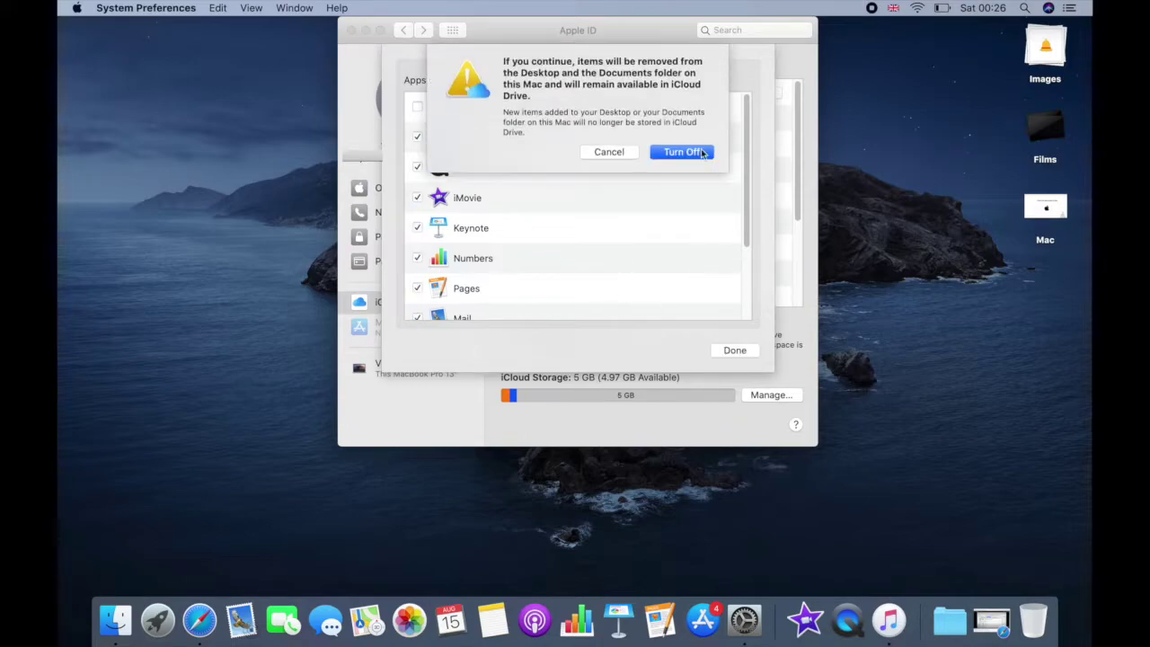
pyautogui.click(701, 152)
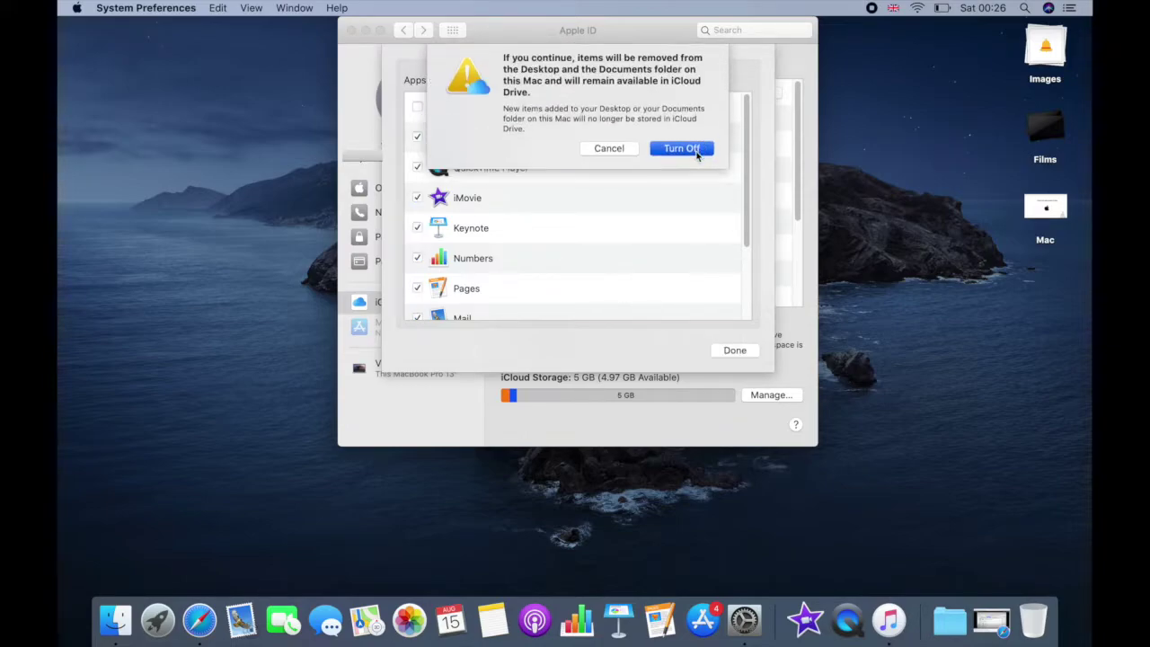
pyautogui.click(728, 350)
pyautogui.click(668, 237)
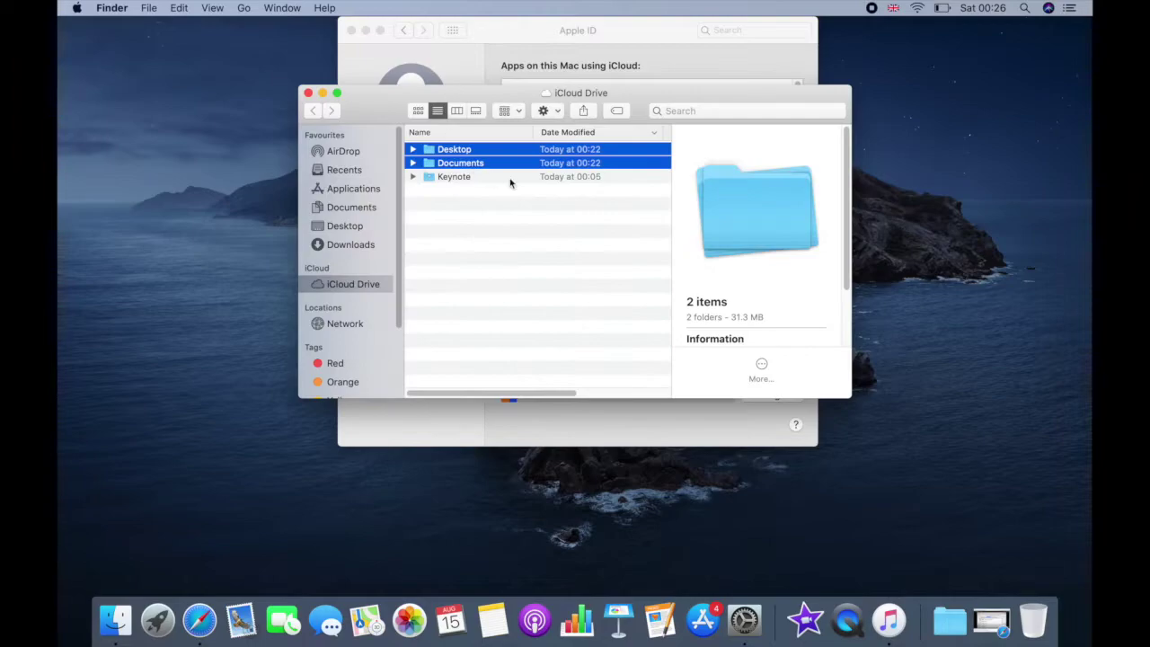
pyautogui.click(308, 93)
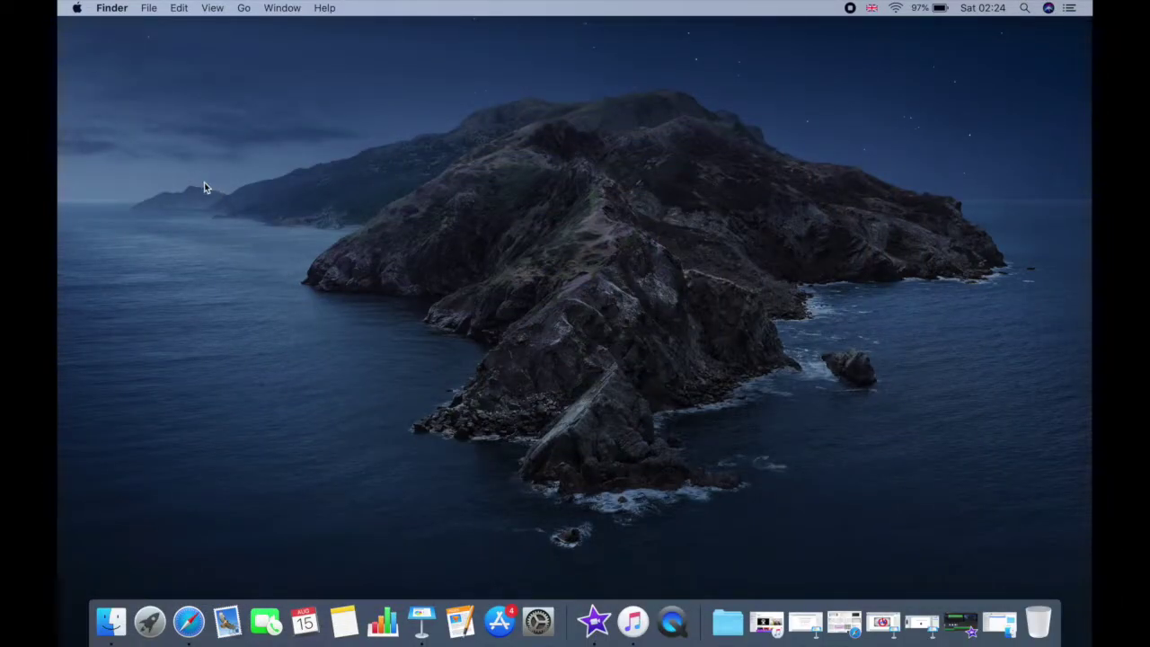
# - Open the About This Mac information from the desktop
pyautogui.click(77, 9)
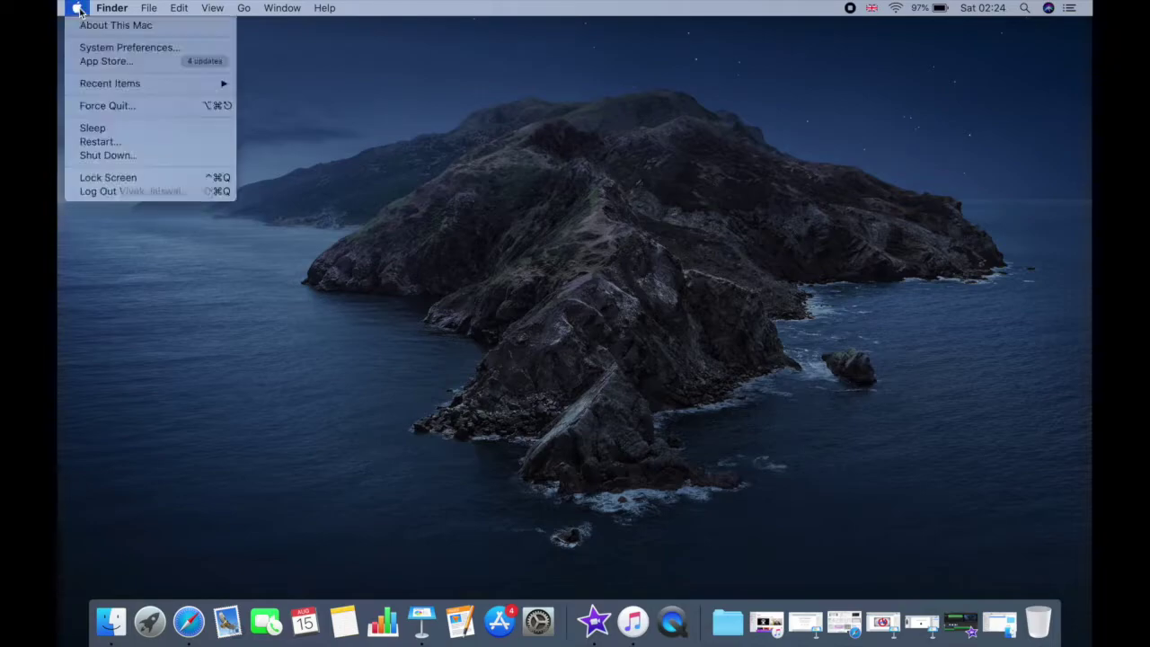
pyautogui.click(94, 26)
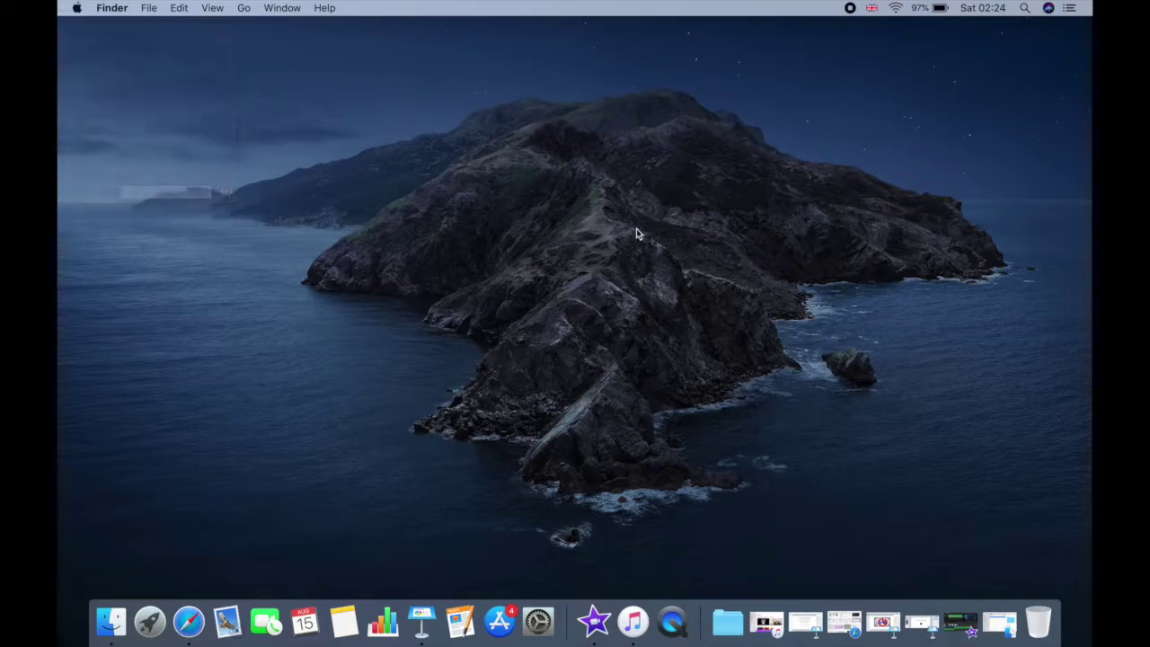
pyautogui.click(668, 300)
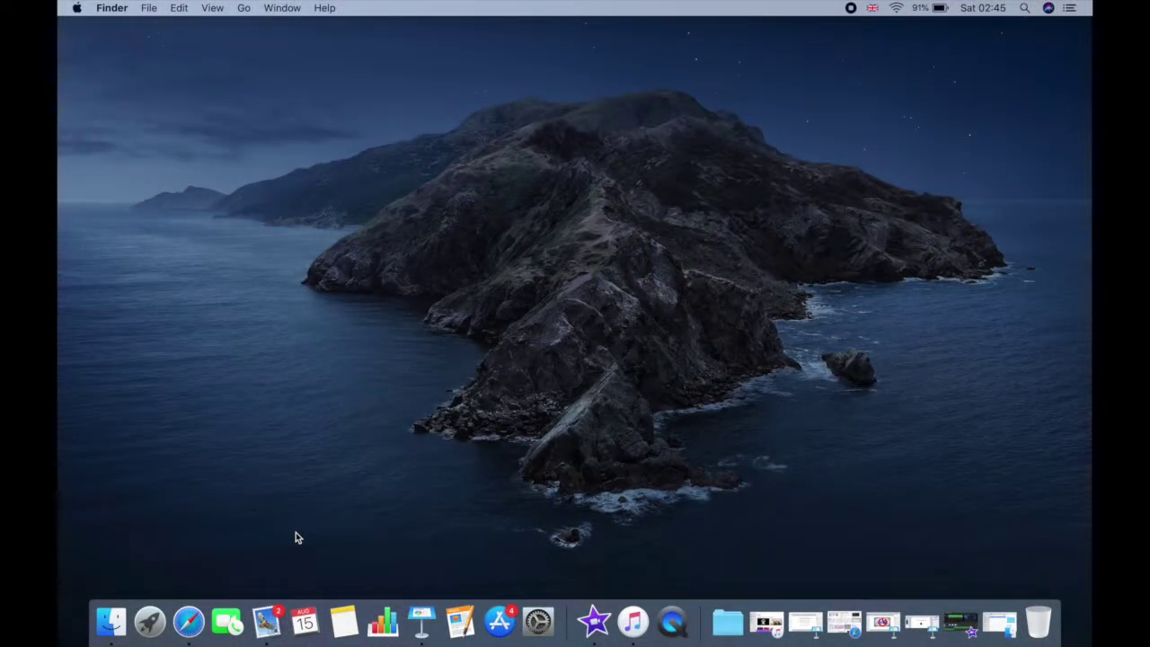
# - Remove FaceTime from the Dock
pyautogui.rightClick(230, 619)
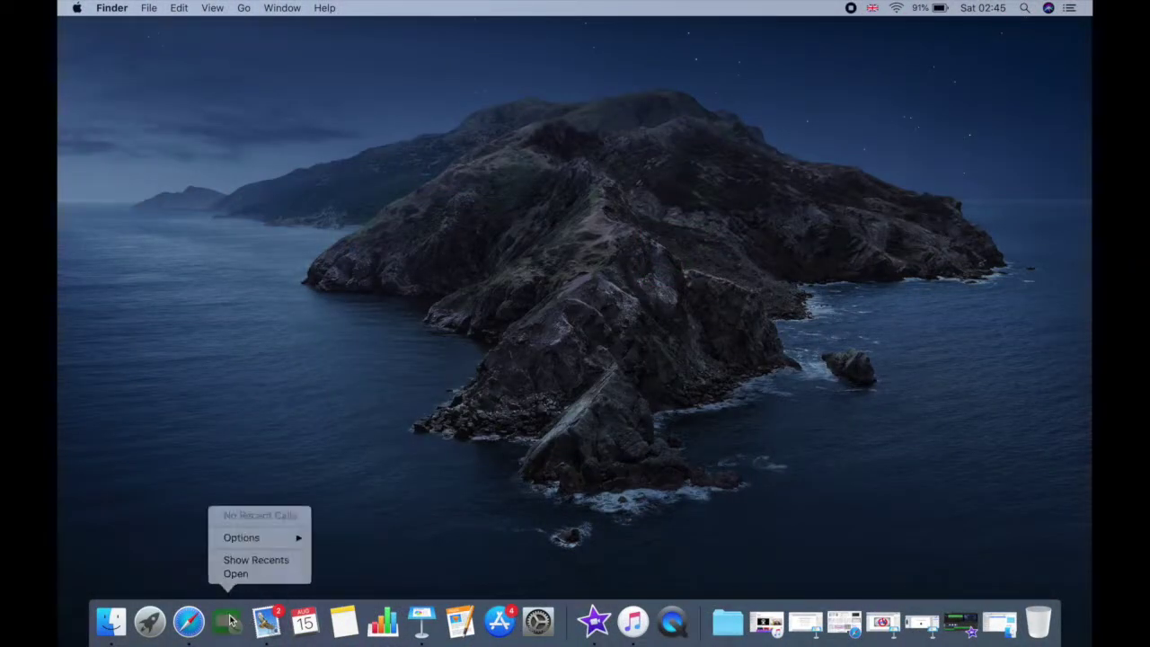
pyautogui.moveTo(260, 537)
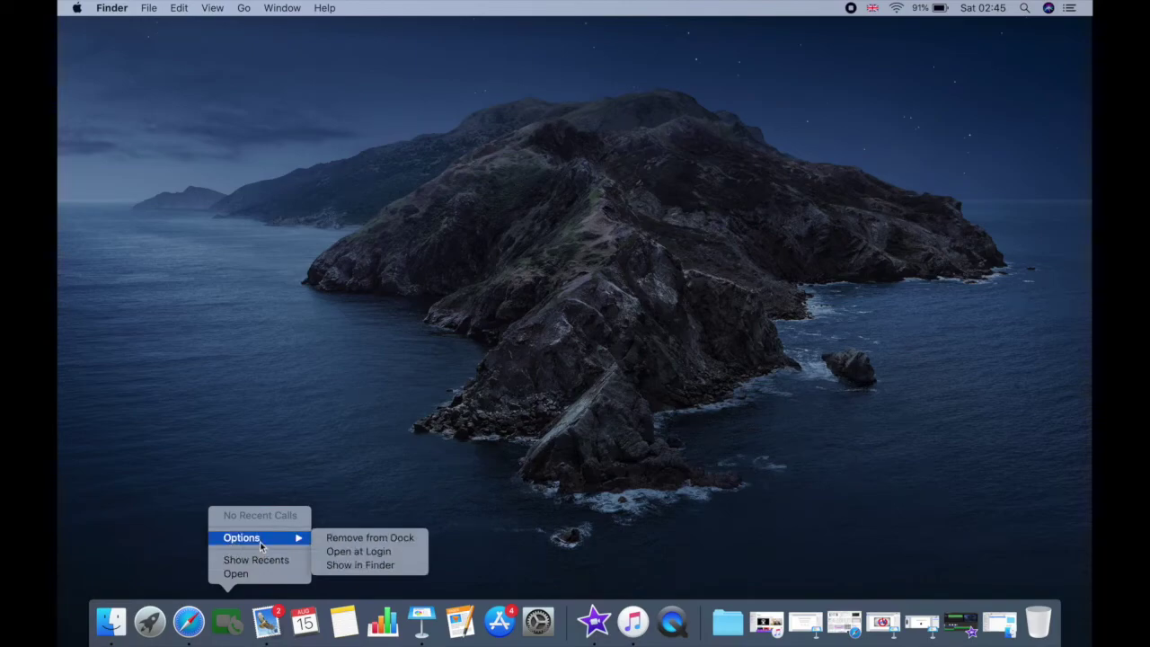
pyautogui.click(364, 537)
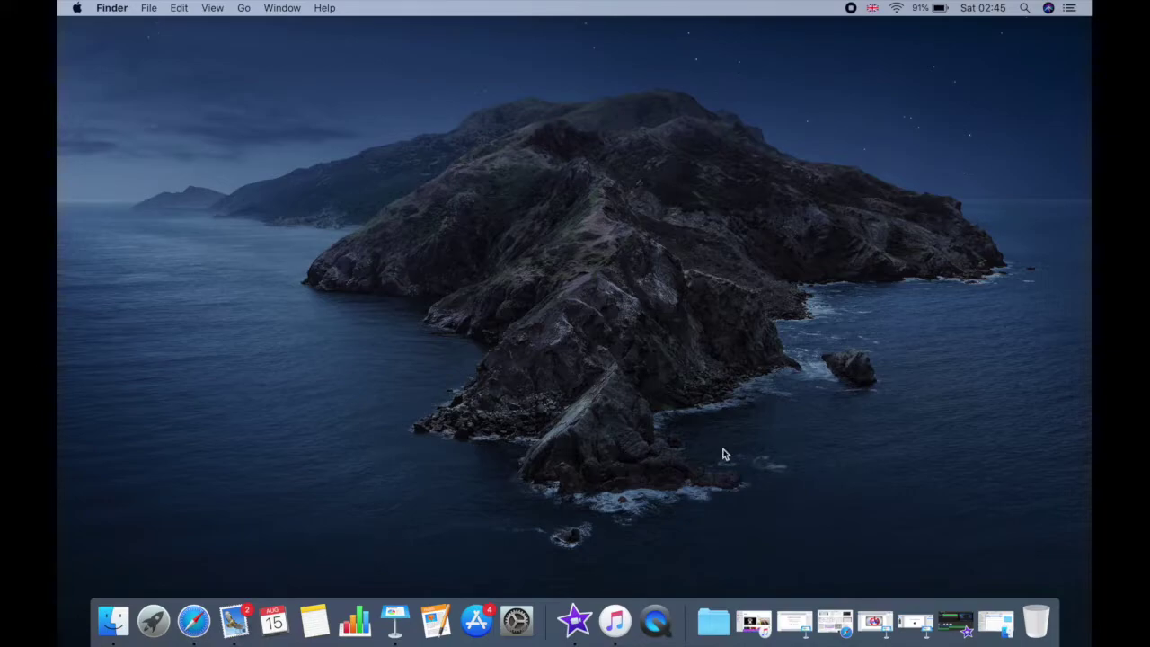
# - Search for FaceTime in Spotlight and add it back to the Dock between Safari and Mail
pyautogui.click(1024, 9)
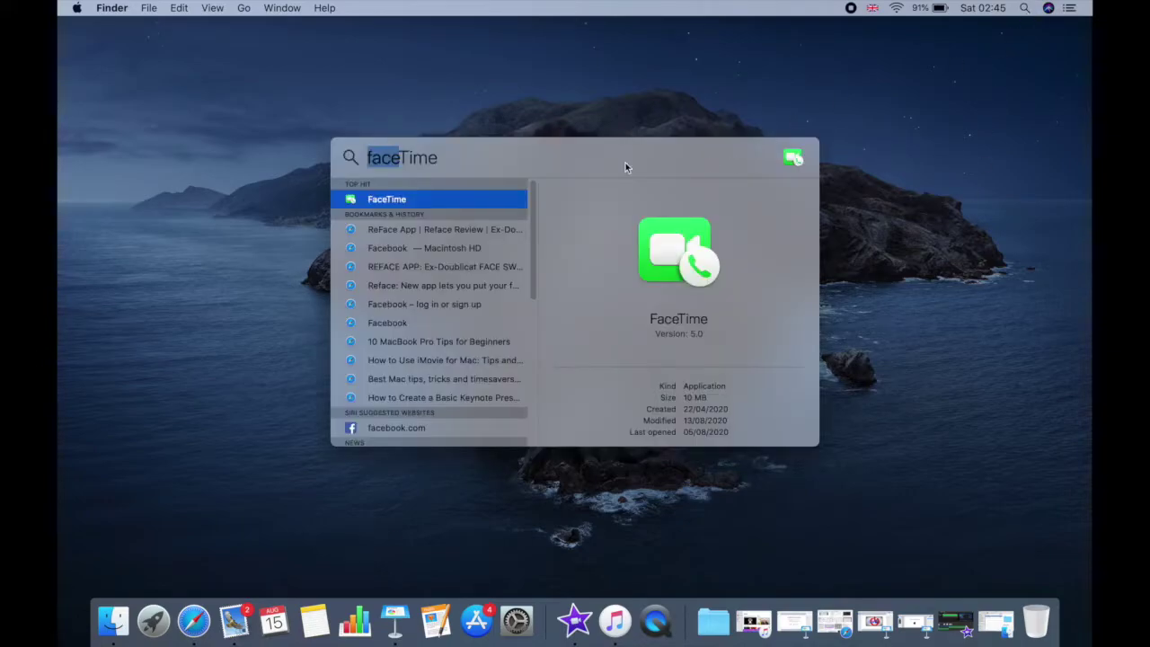
pyautogui.moveTo(427, 199); pyautogui.dragTo(227, 628)
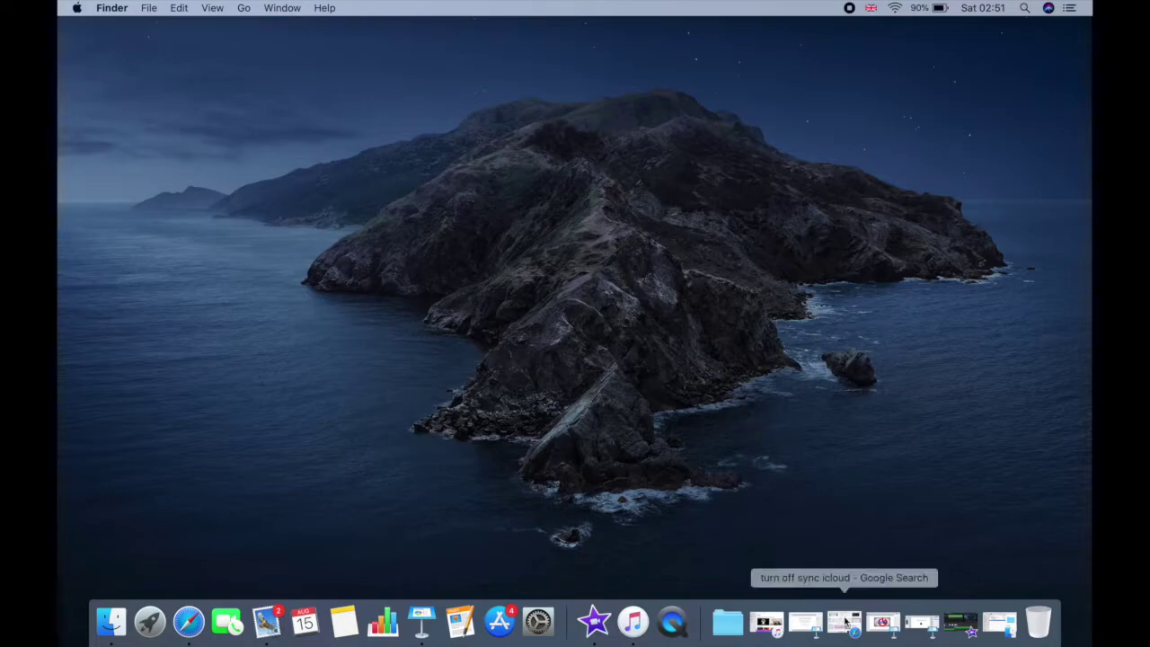
# - Turn automatic hiding of the Dock on and switch it back off
pyautogui.rightClick(700, 620)
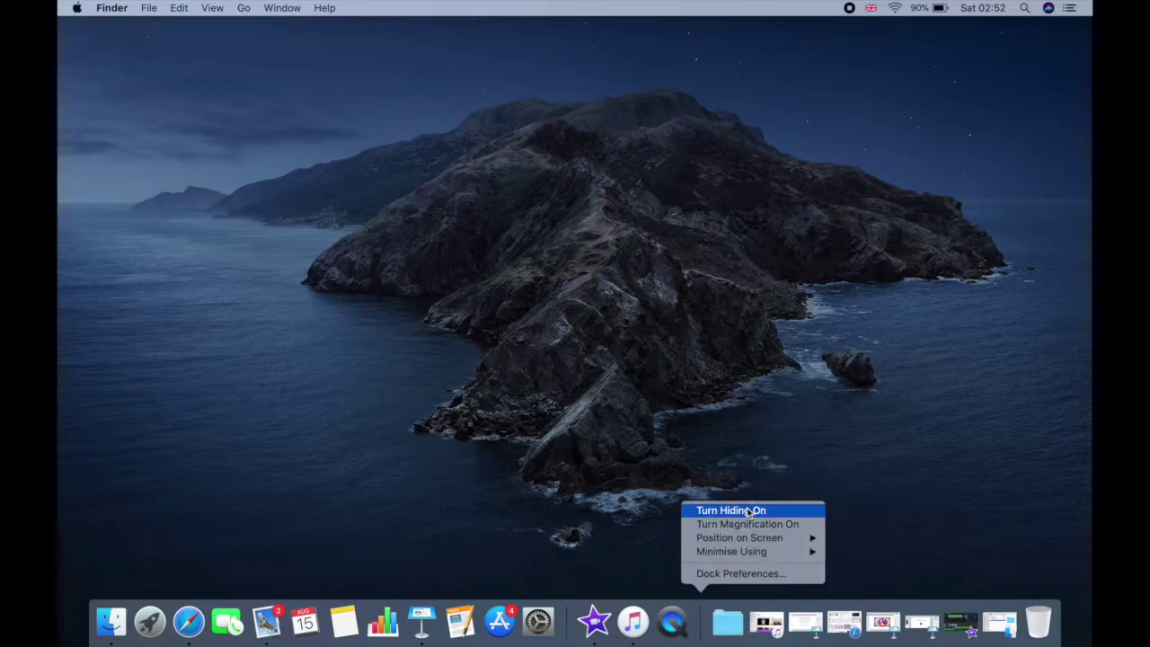
pyautogui.click(748, 509)
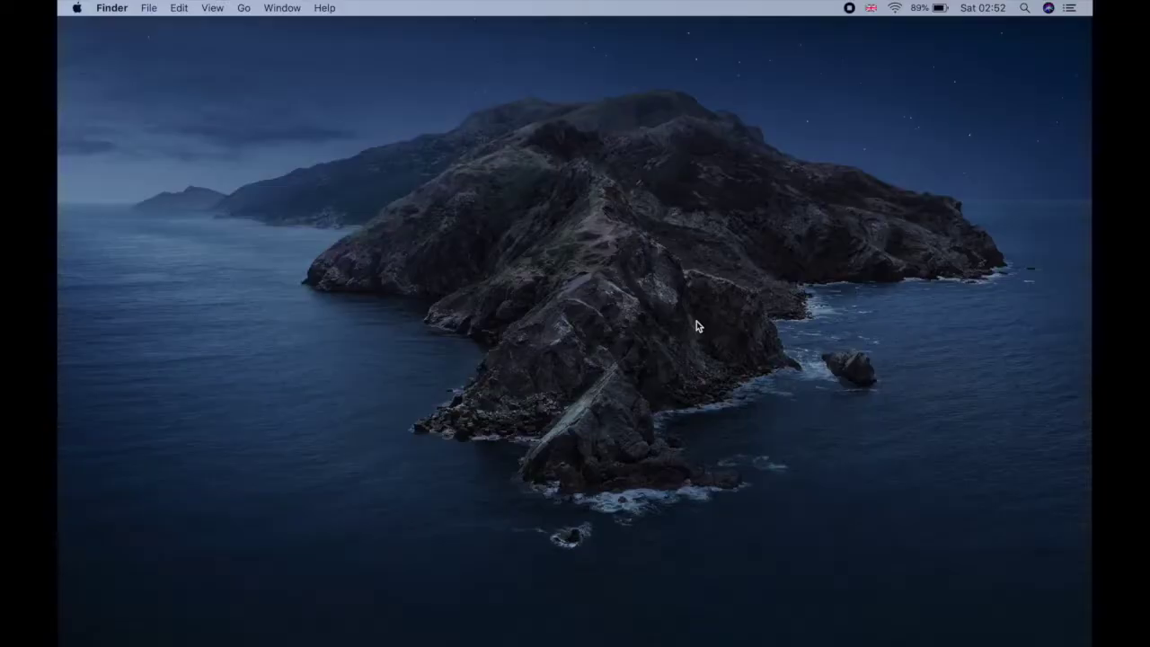
pyautogui.press('alt+super+d')
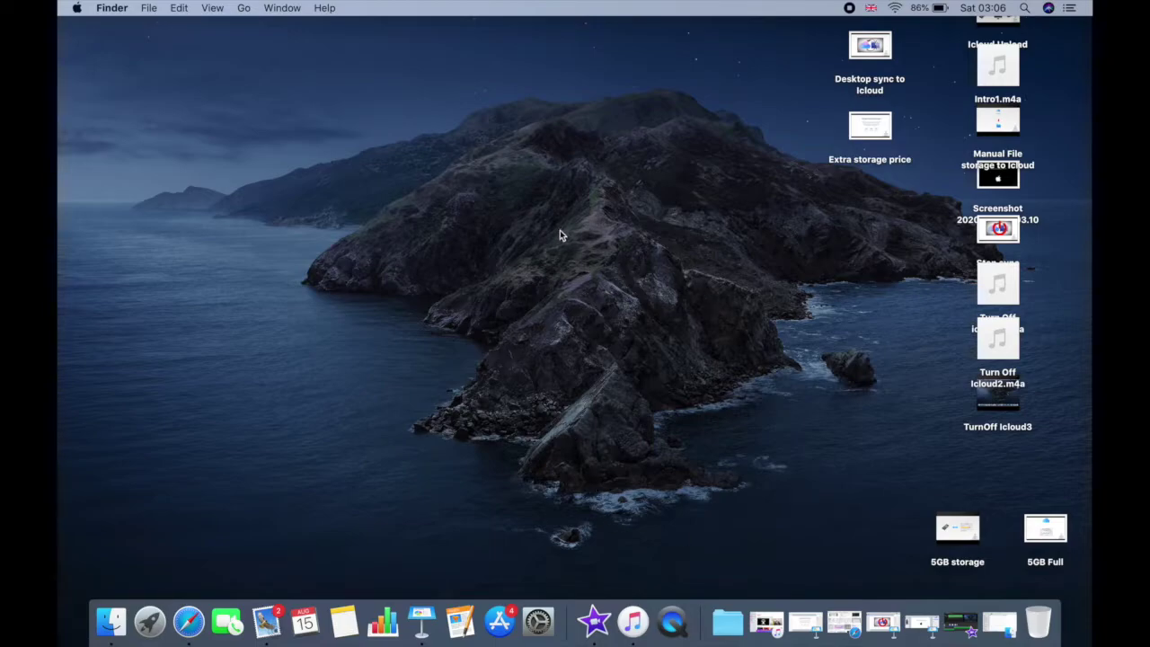
# - Group the desktop files into stacks, and expand and collapse the Films stack
pyautogui.click(213, 9)
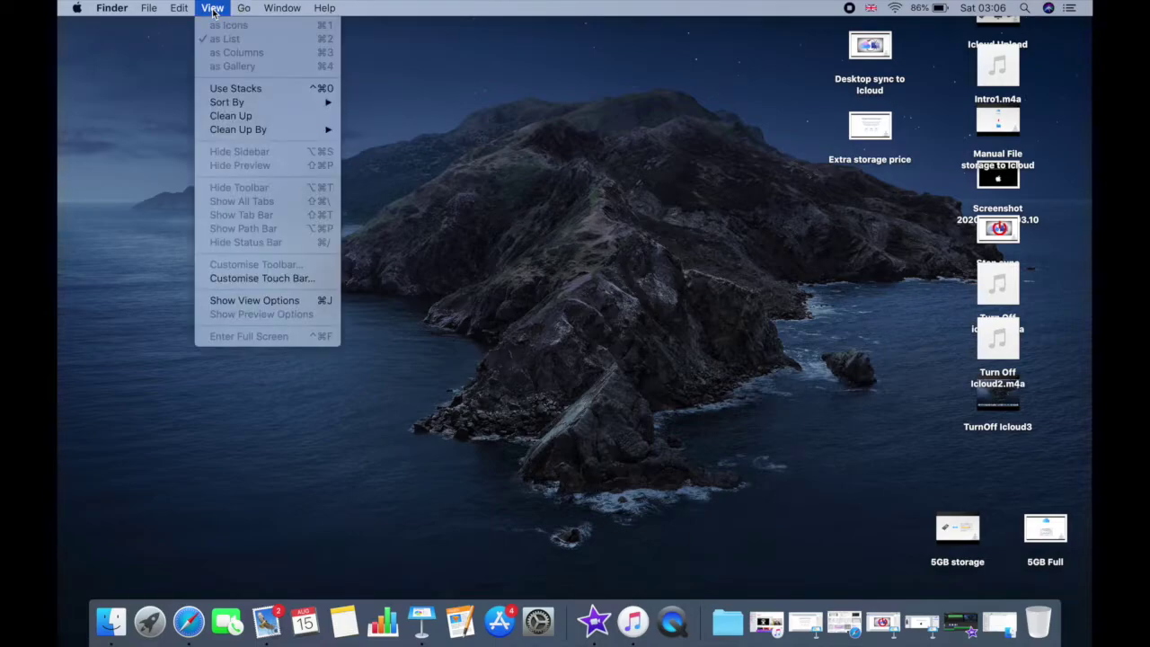
pyautogui.click(233, 90)
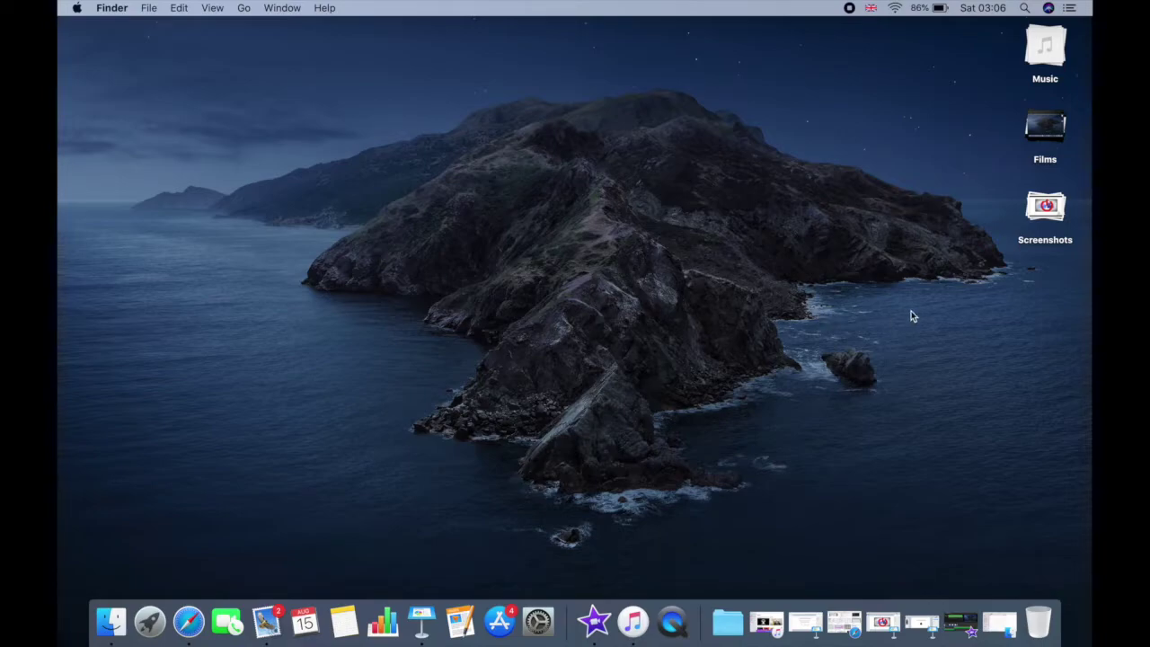
pyautogui.click(1045, 139)
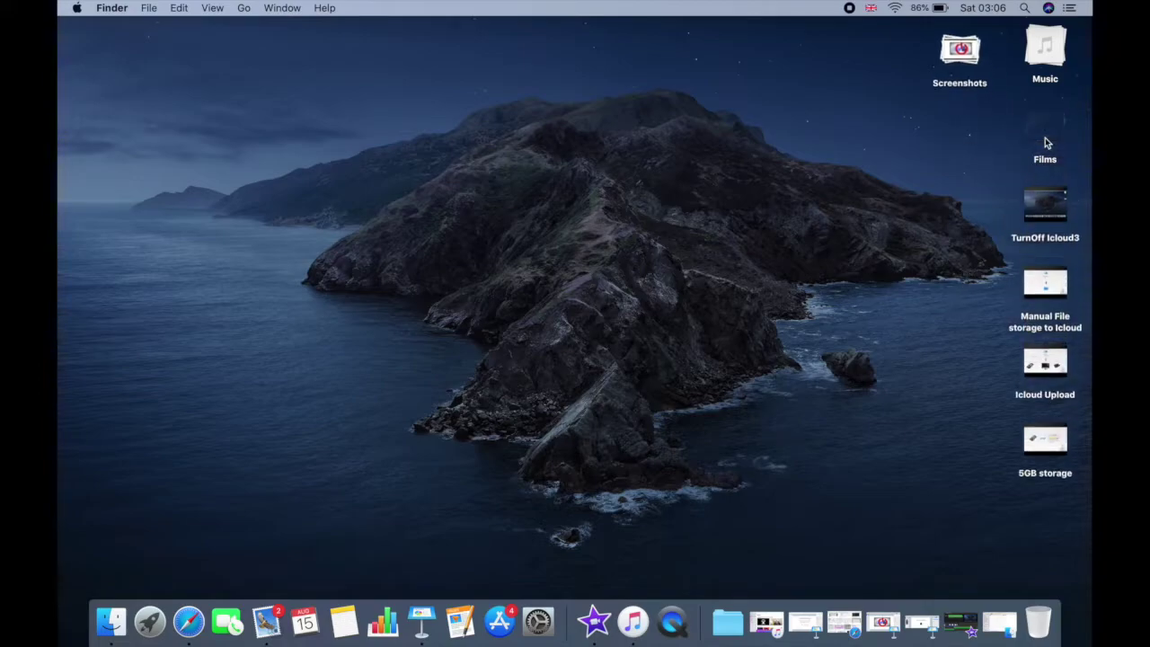
pyautogui.click(1044, 139)
pyautogui.click(1044, 137)
pyautogui.click(1045, 137)
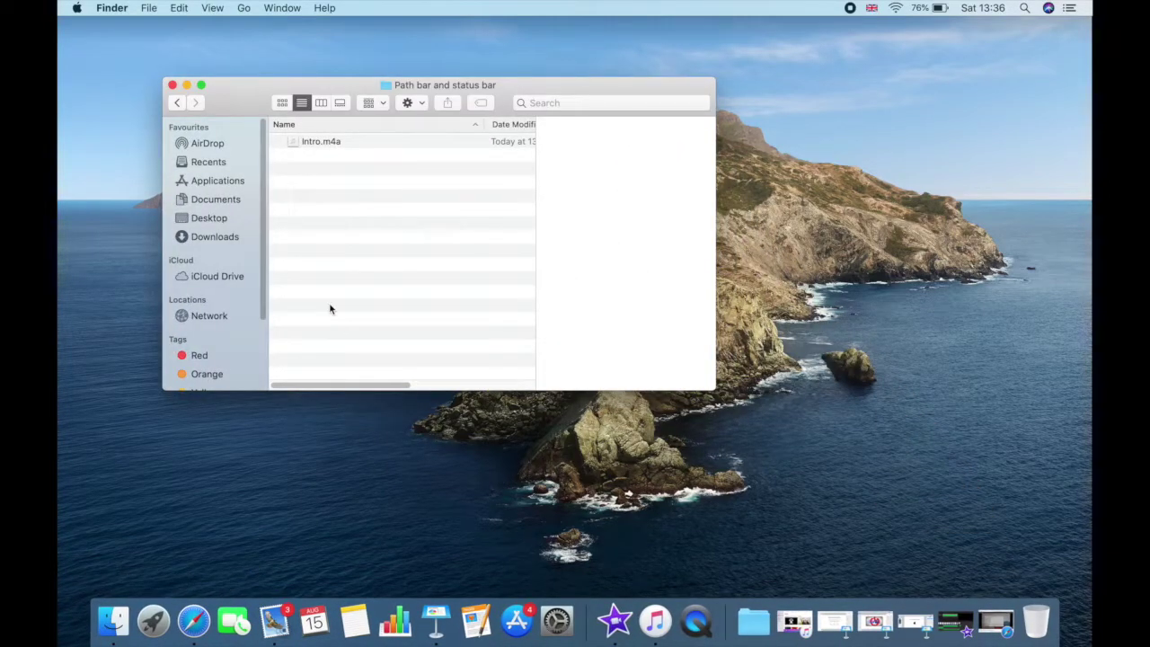
# - Show the path bar and the status bar in the Finder window
pyautogui.click(214, 9)
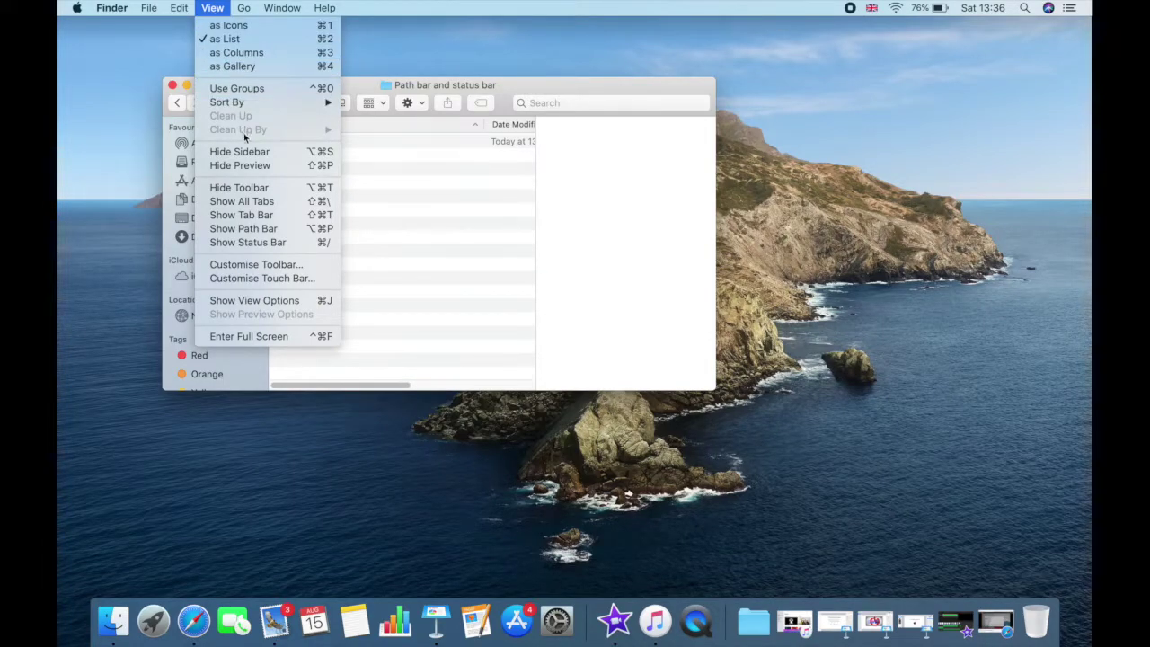
pyautogui.click(229, 230)
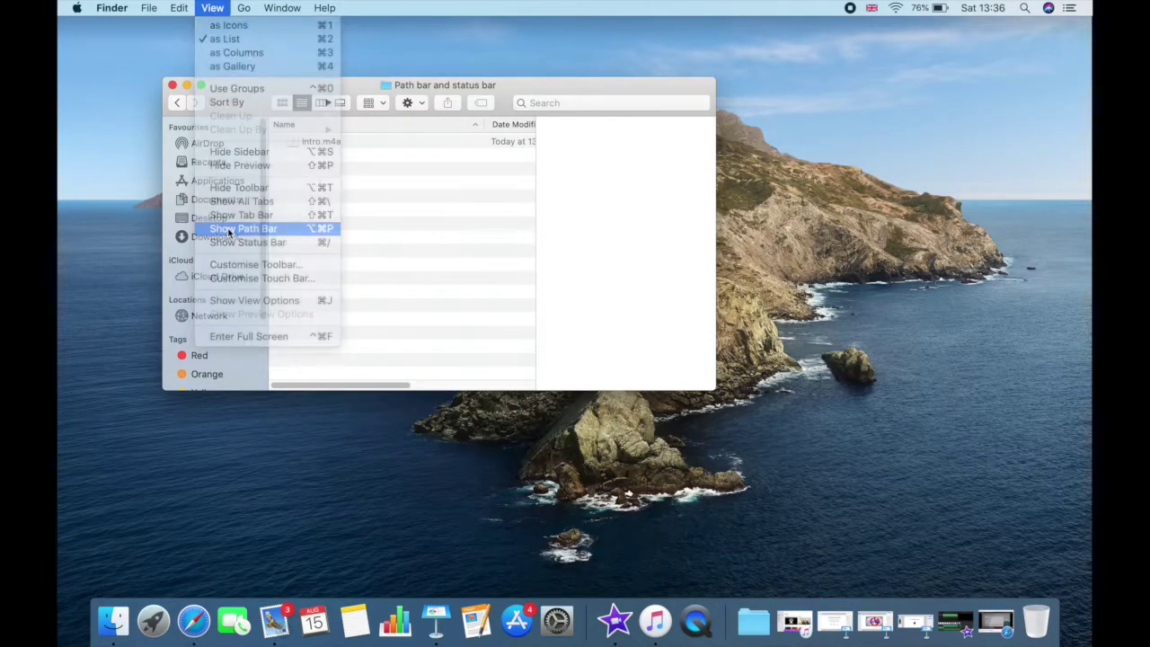
pyautogui.click(213, 11)
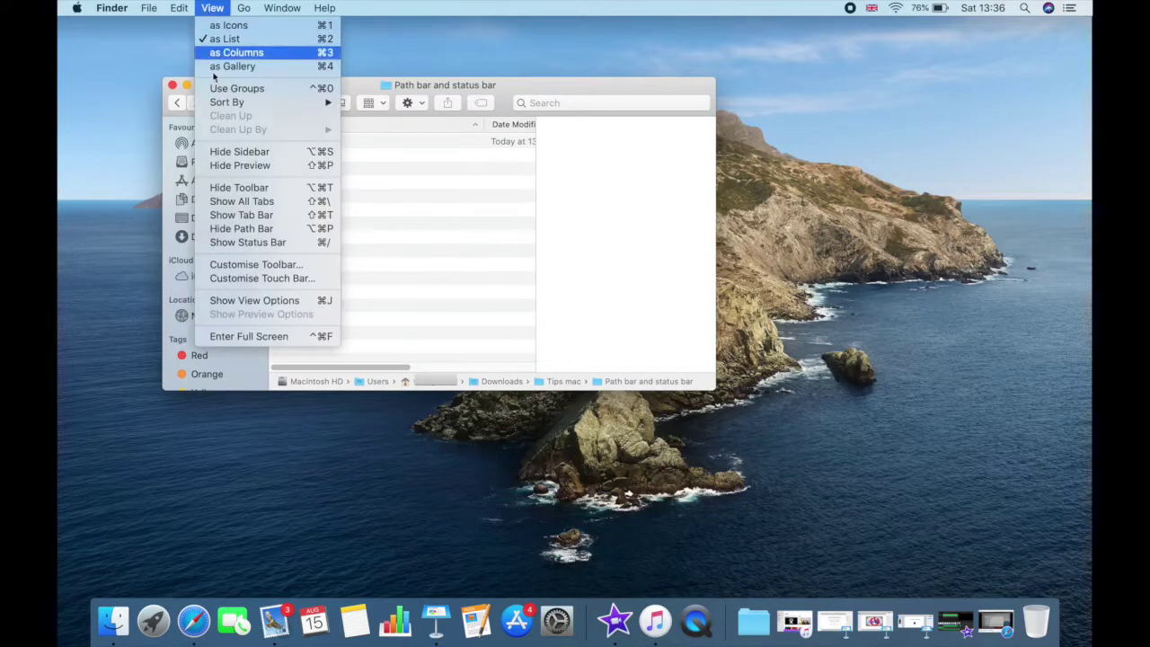
pyautogui.click(238, 243)
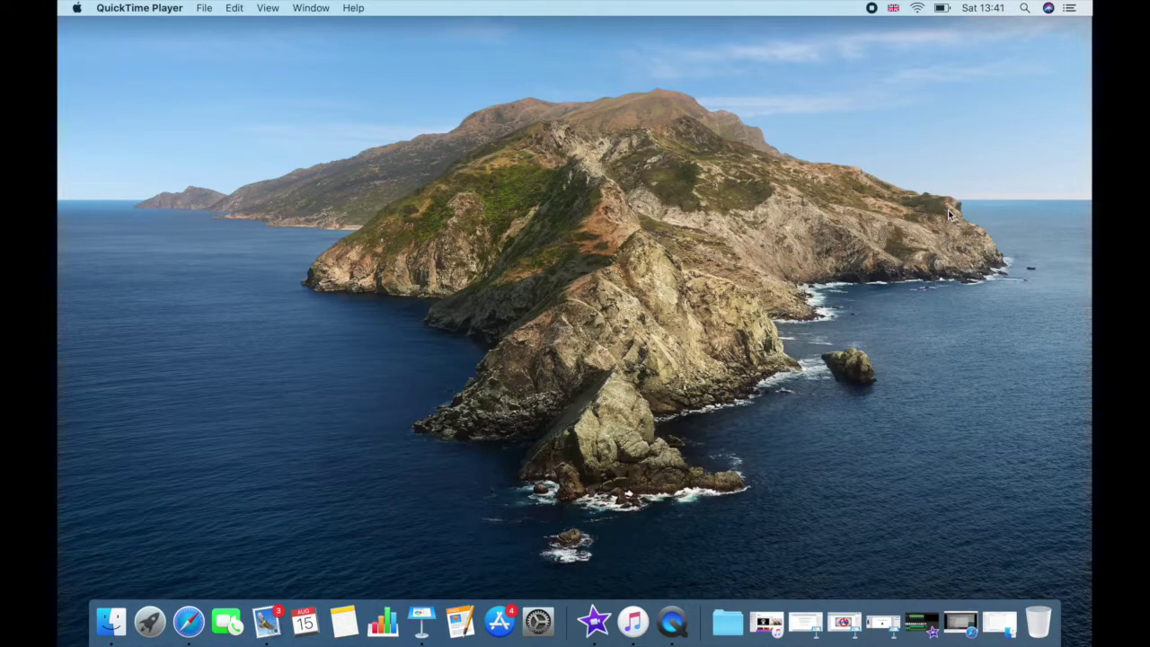
# - Show the battery percentage in the menu bar
pyautogui.click(941, 9)
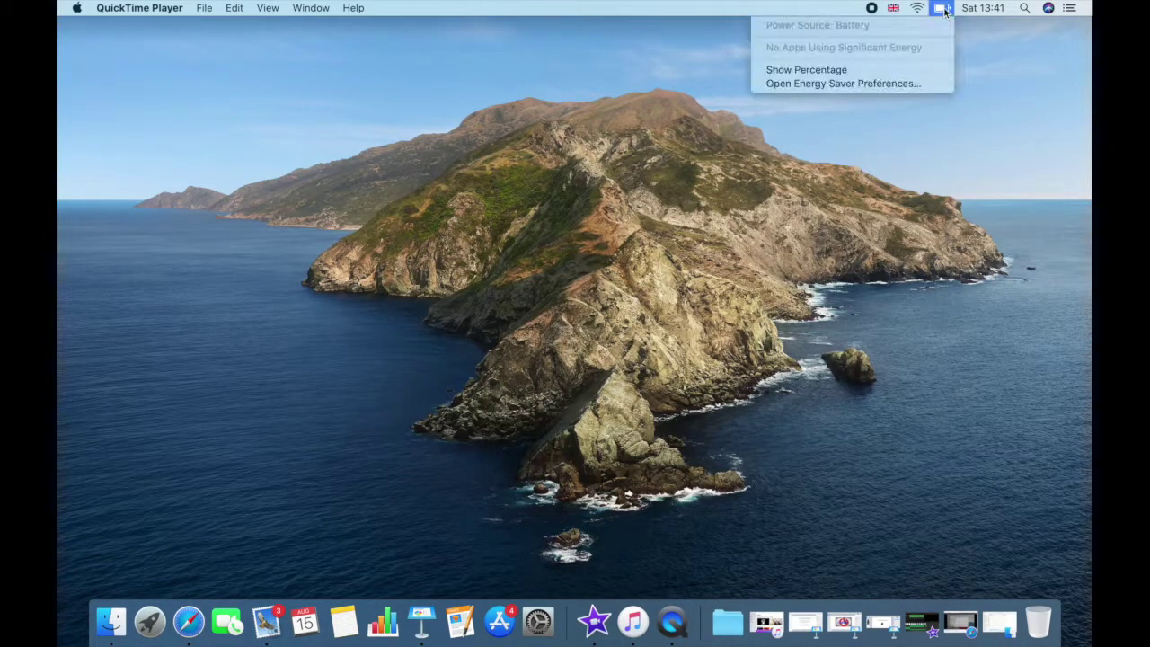
pyautogui.click(815, 70)
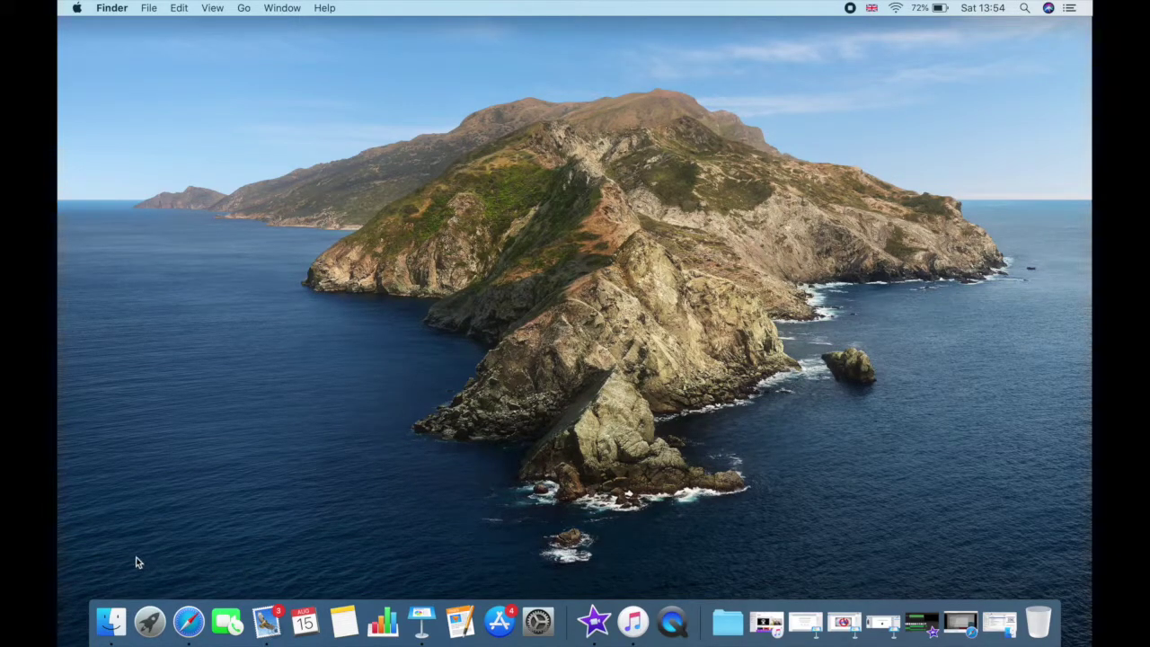
# - Open the file info for the "Desktop sync to Icloud" image and set it to open with Preview
pyautogui.click(110, 621)
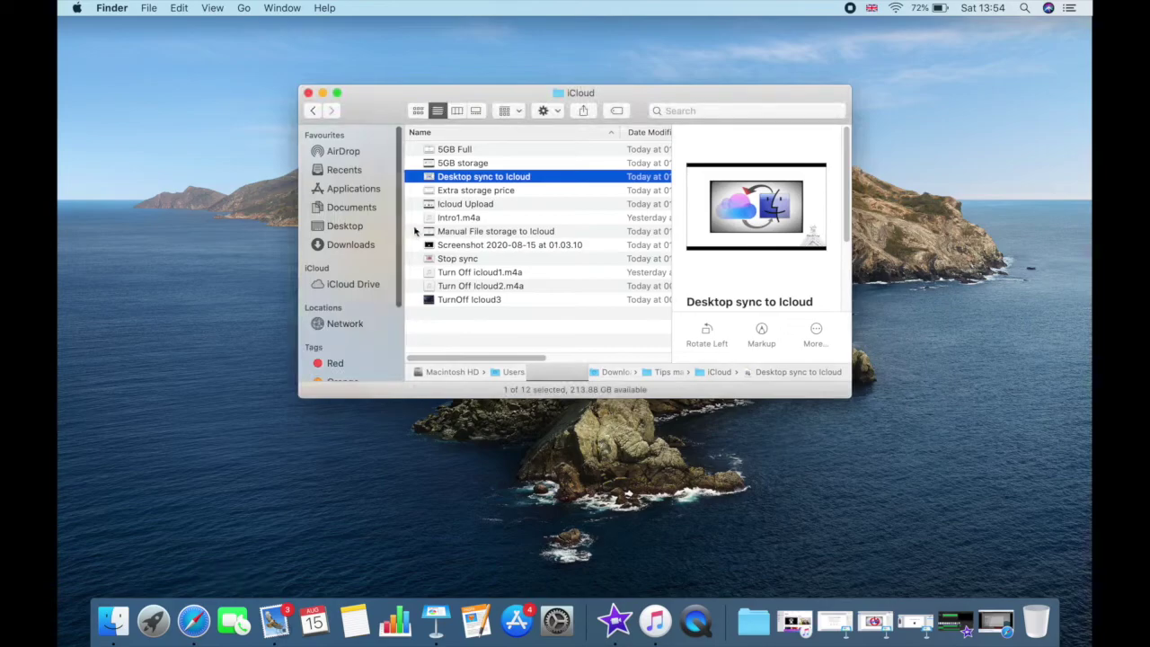
pyautogui.rightClick(465, 180)
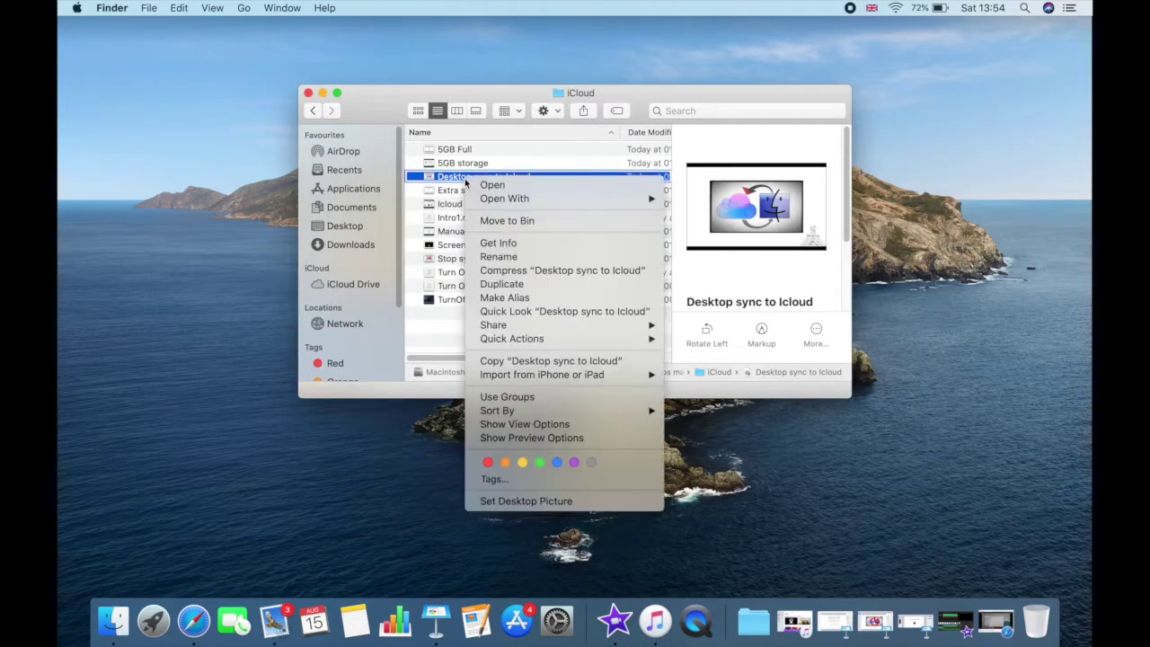
pyautogui.click(503, 242)
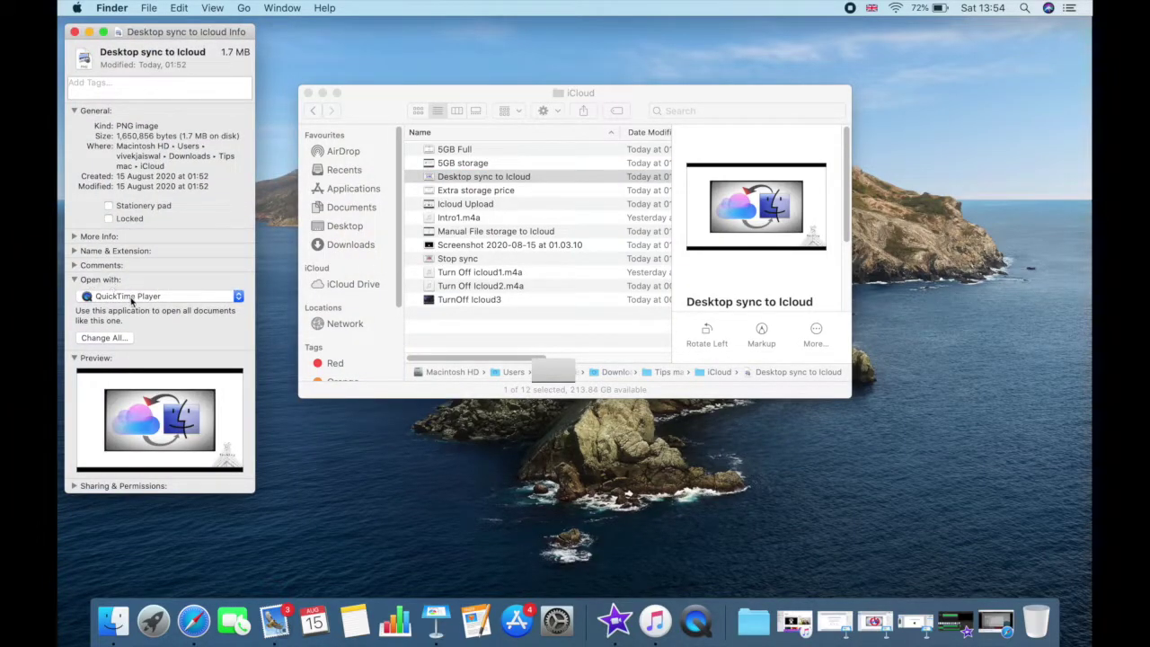
pyautogui.click(132, 299)
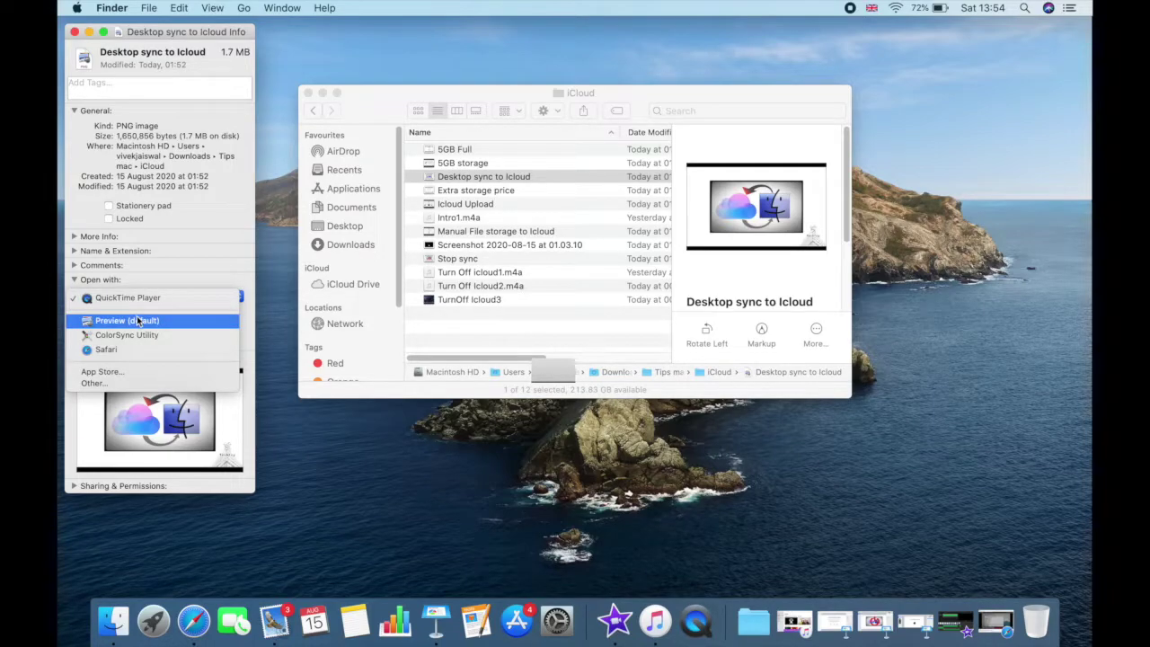
pyautogui.click(137, 321)
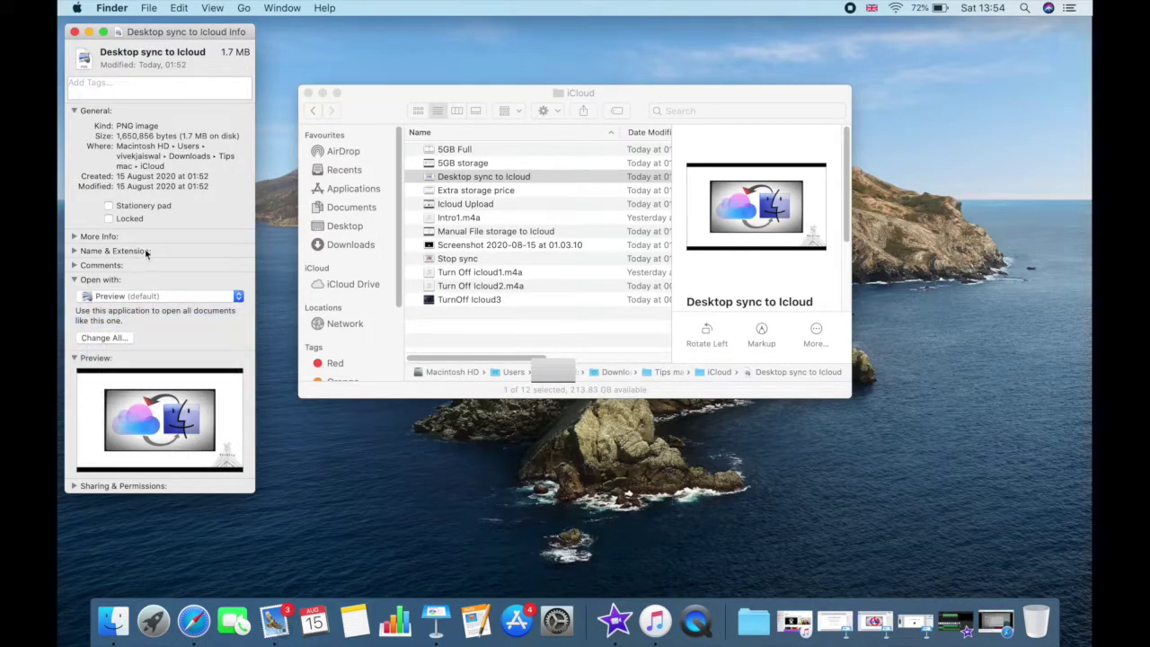